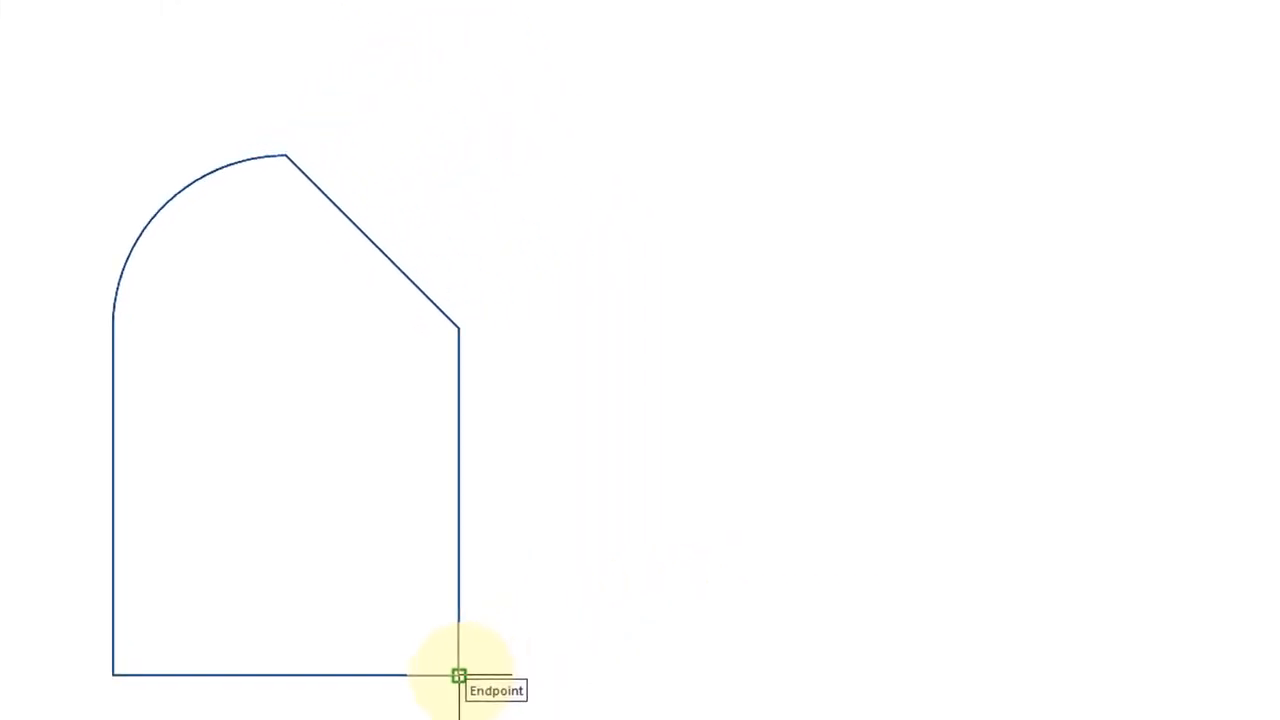
Mirror the profile about its straight vertical edge on the side of the sloped corner, keeping the source object.
left_click(498, 660)
left_click(458, 676)
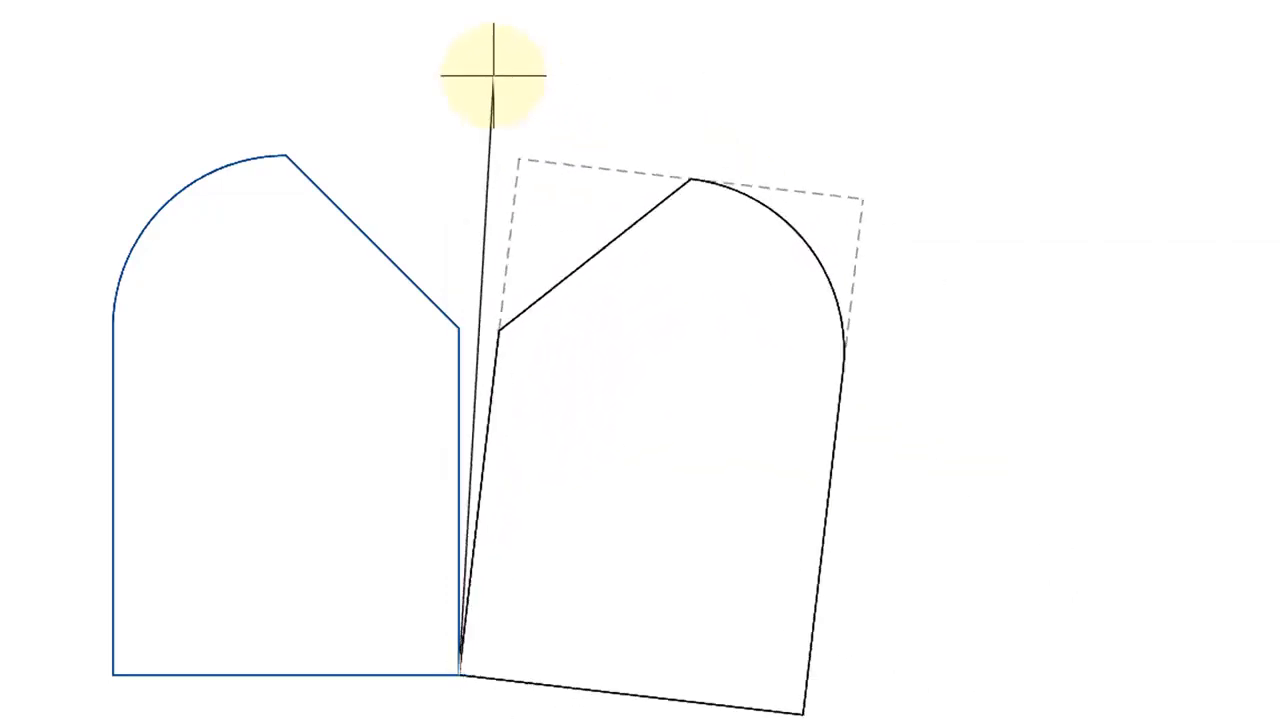
left_click(459, 232)
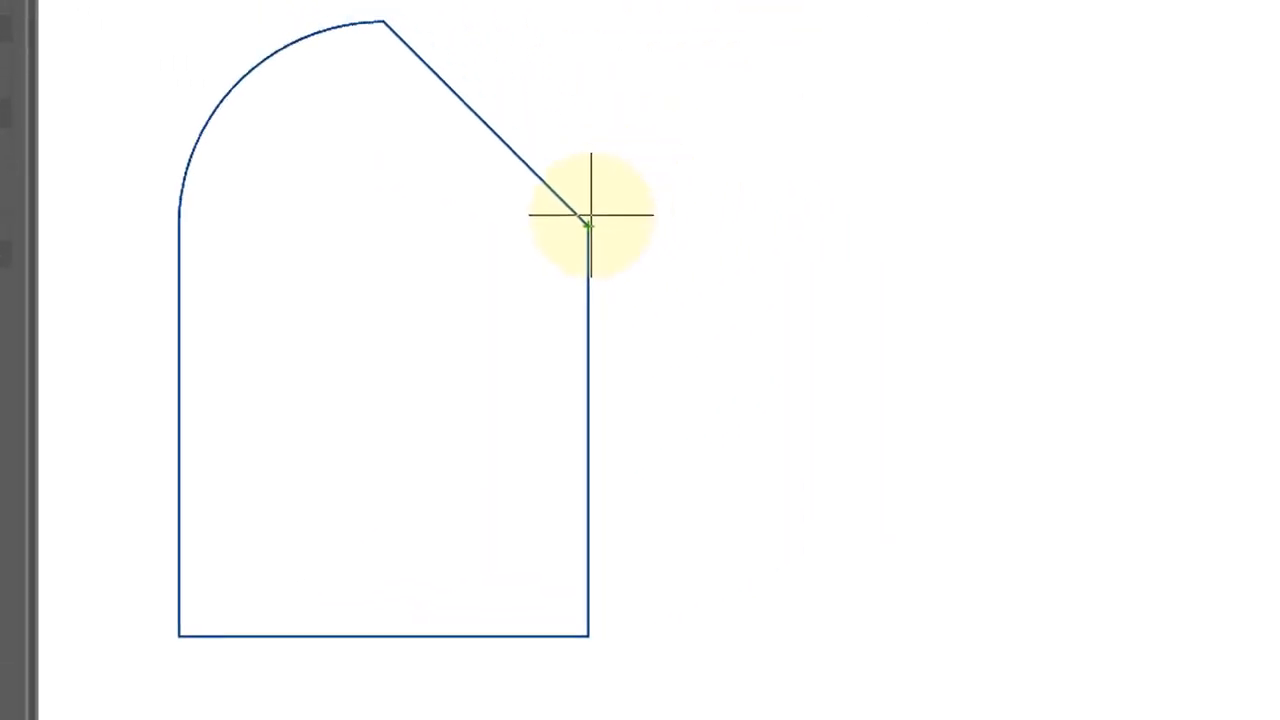
key("Return")
scroll(590, 217, "down", 3)
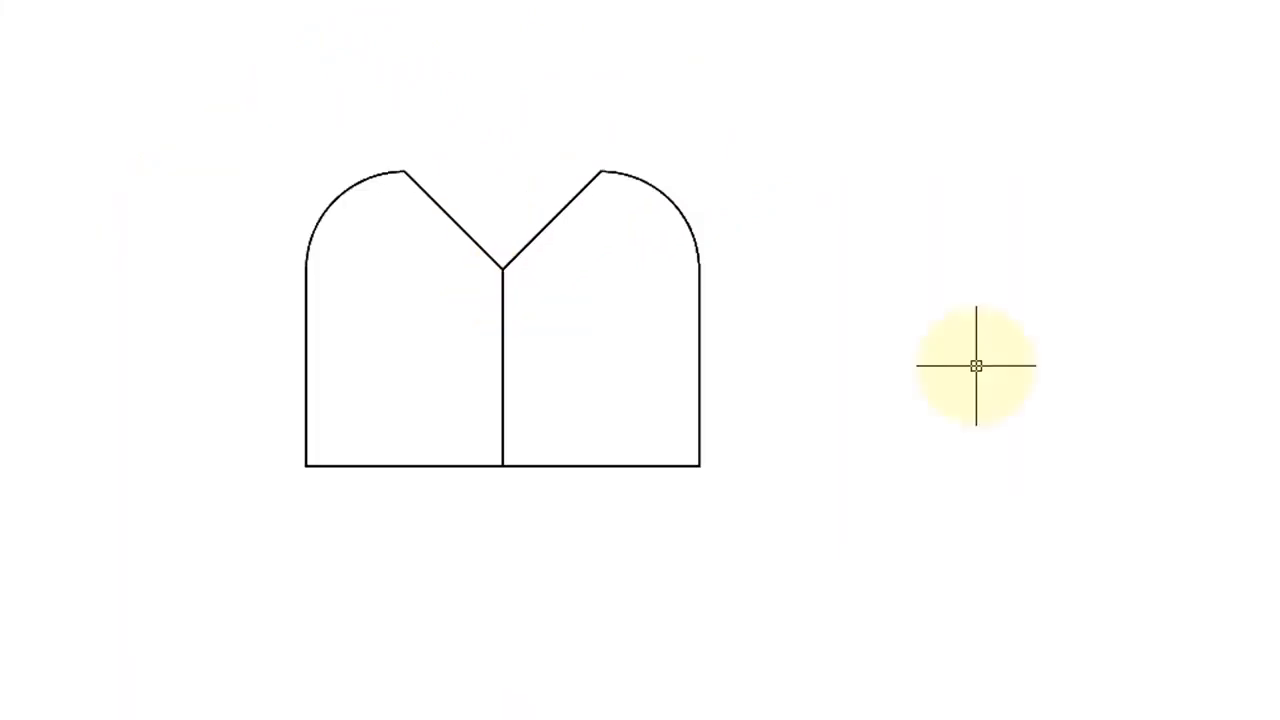
Mirror both profiles about the horizontal line through their two upper arc endpoints, keeping the source objects.
key("Return")
left_click(720, 136)
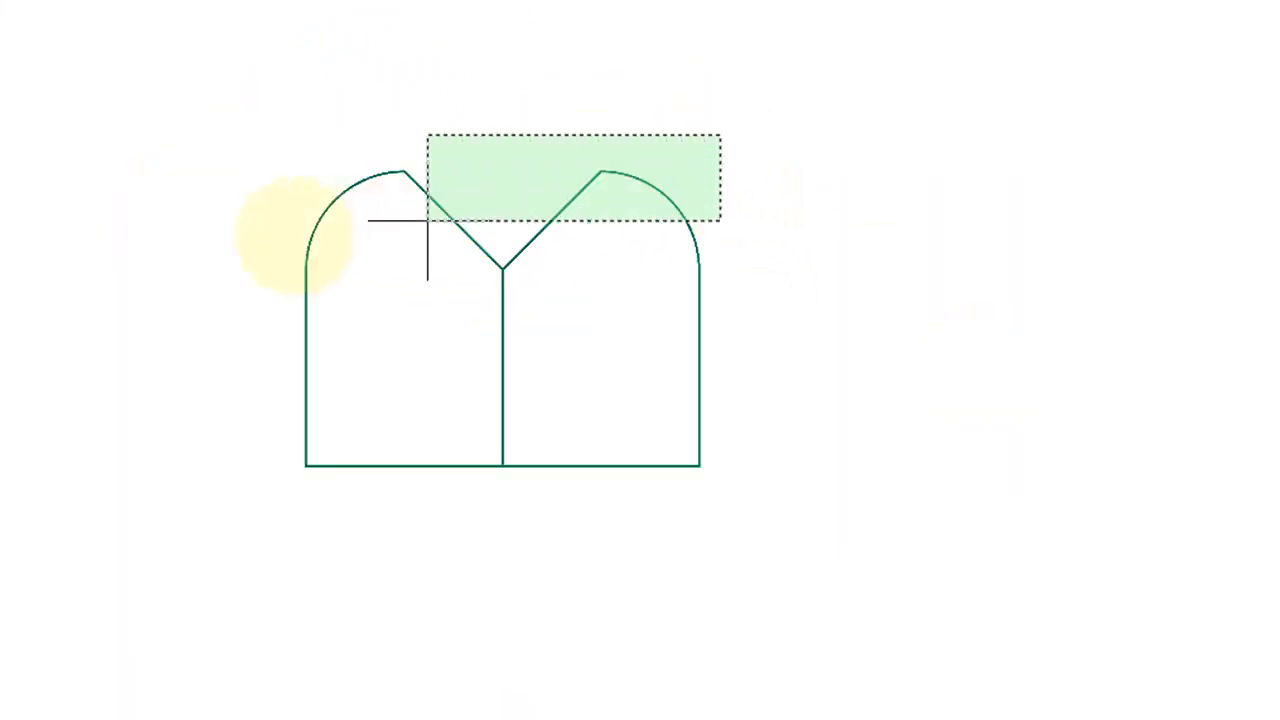
left_click(240, 251)
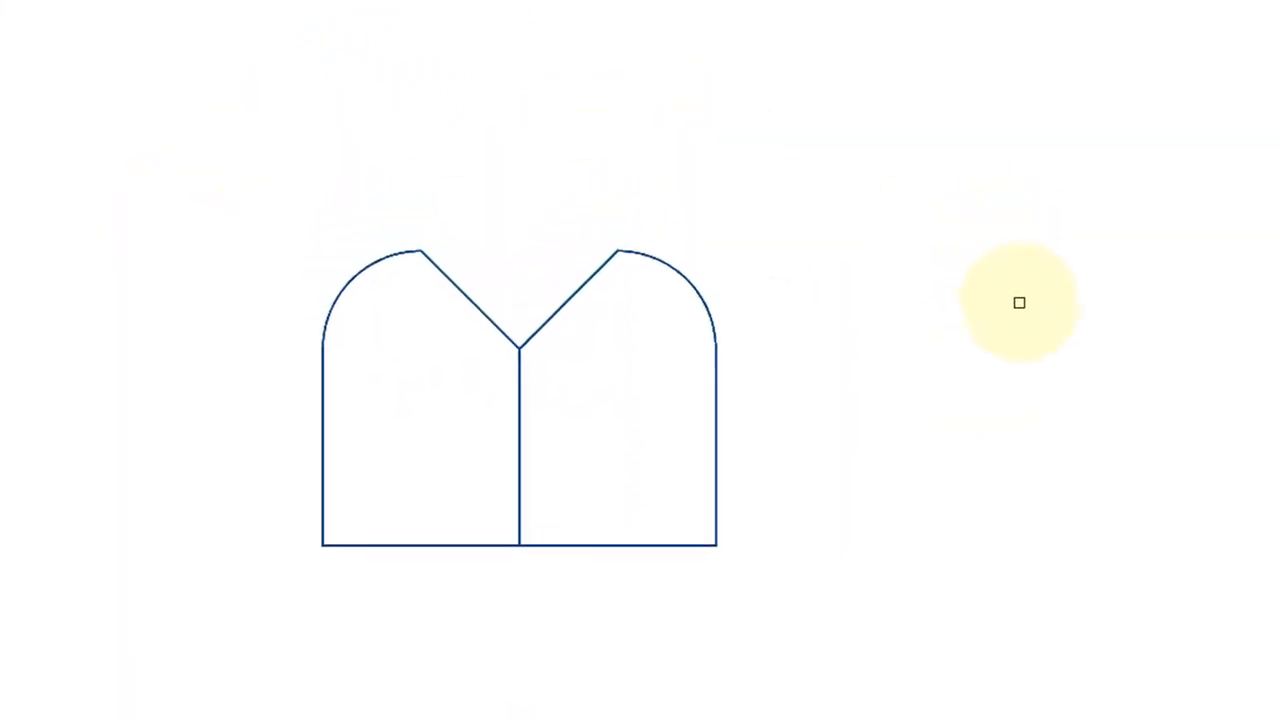
key("Return")
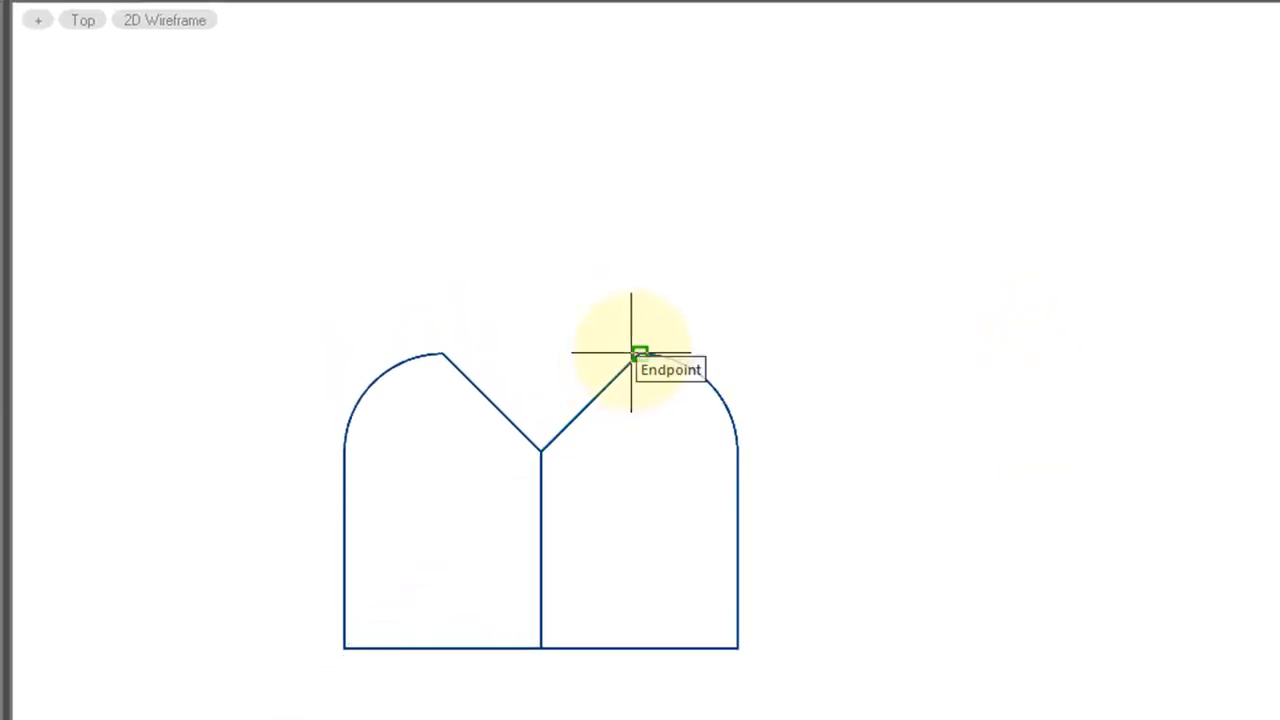
left_click(636, 355)
left_click(442, 354)
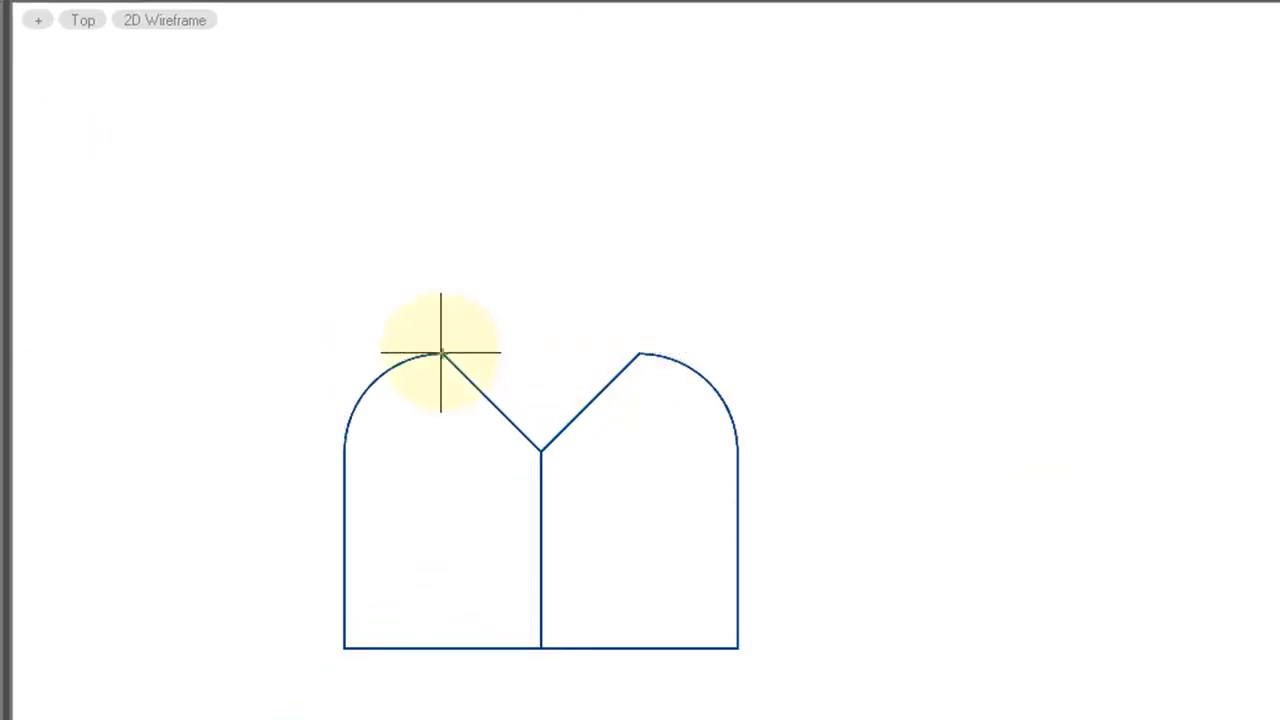
key("Return")
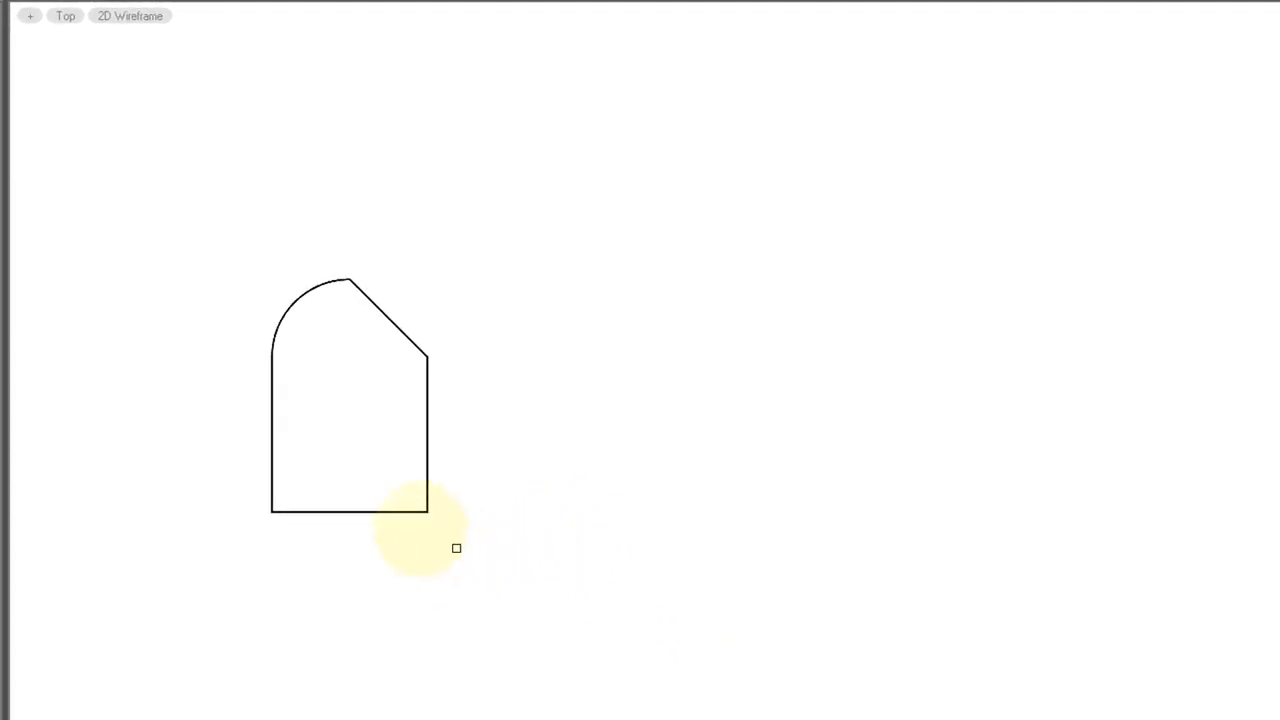
Mirror the single profile about a freely placed, steeply slanted line beside it, keeping the source object.
left_click(409, 510)
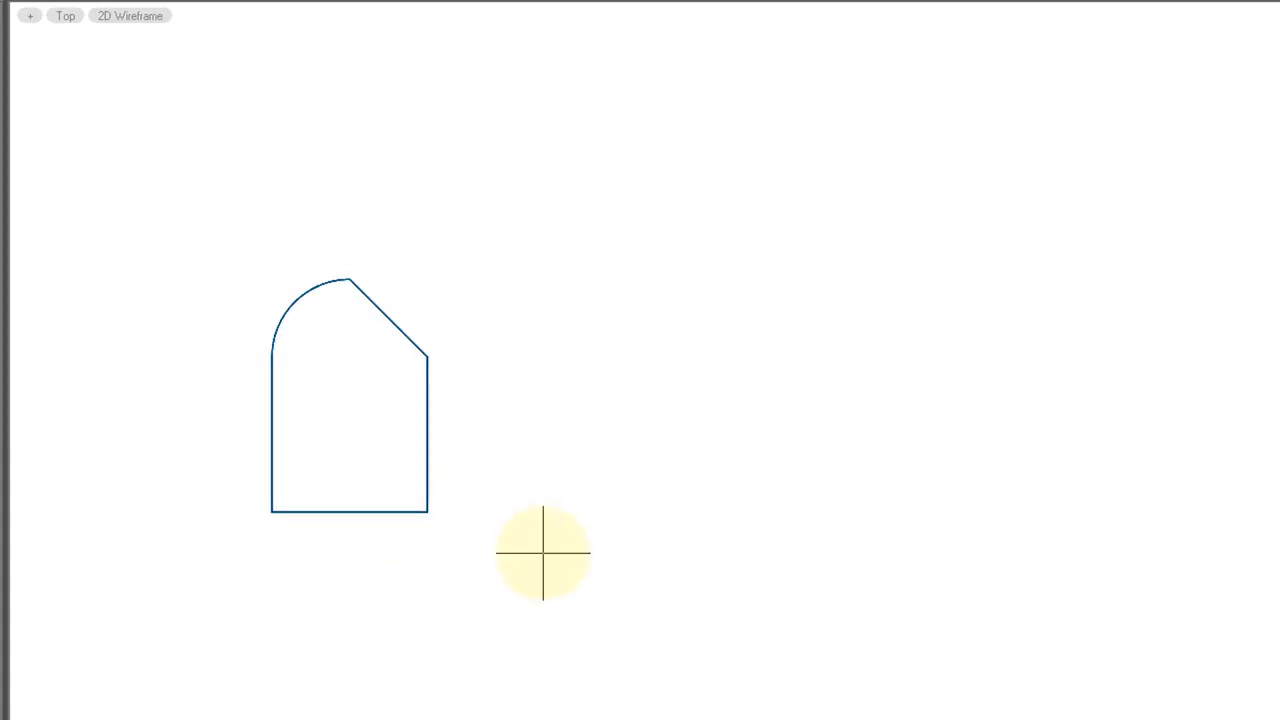
left_click(427, 512)
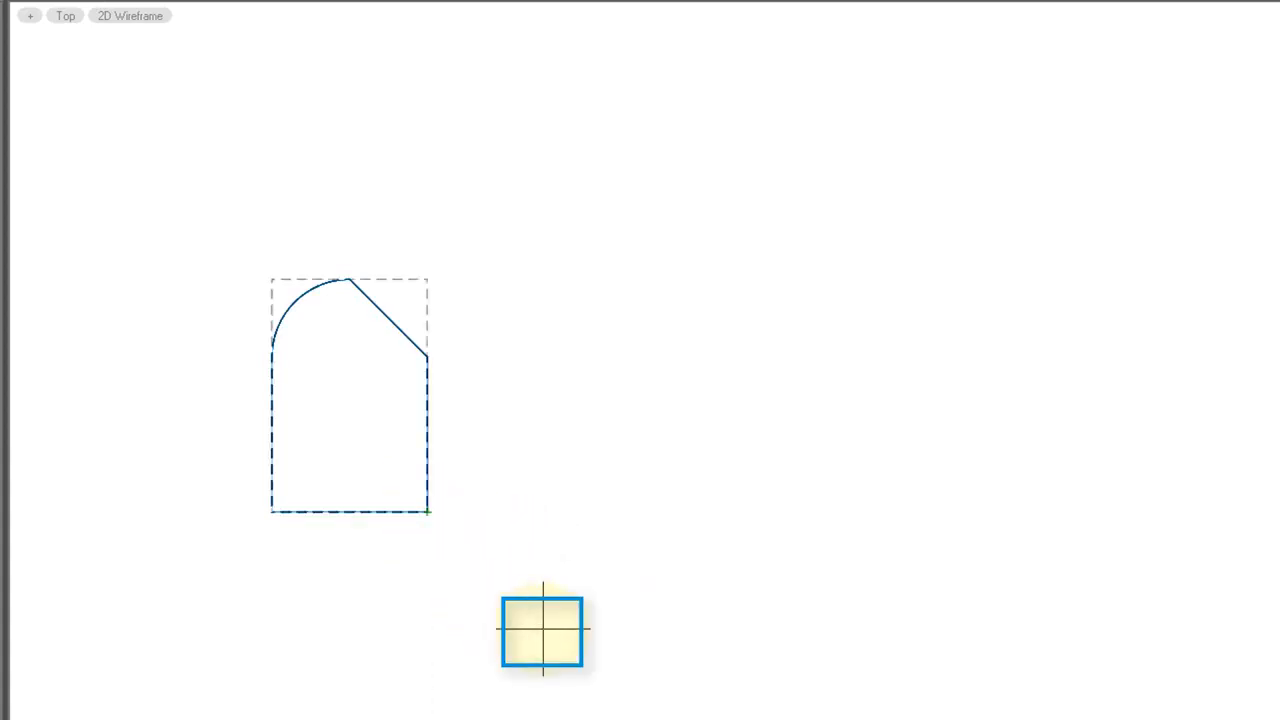
left_click(542, 630)
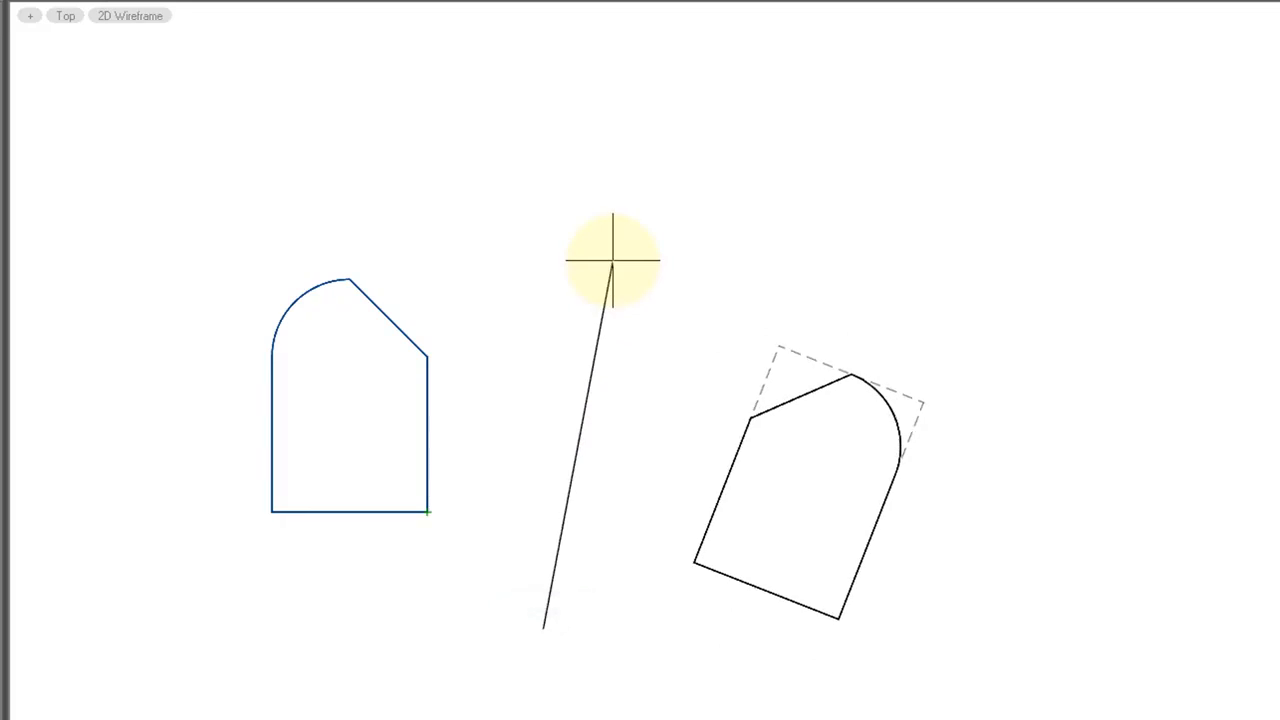
left_click(613, 260)
key("Return")
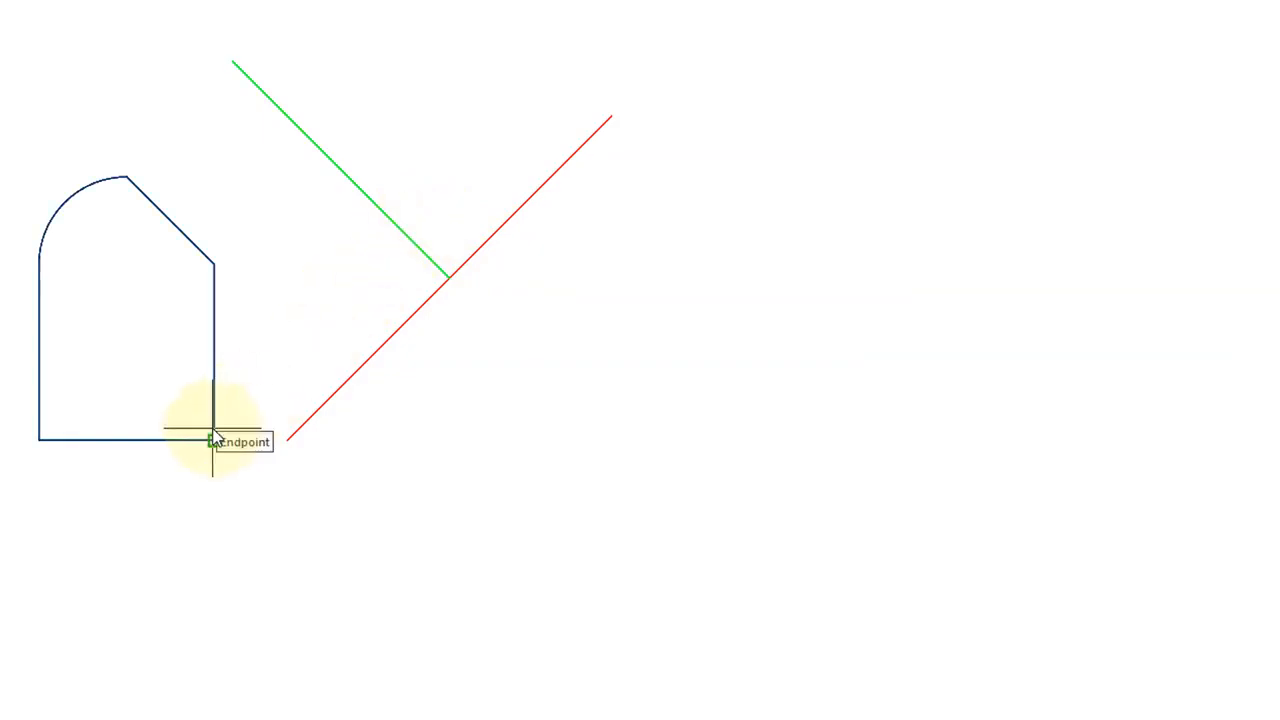
Mirror the upright profile about the red diagonal line, using the line's two endpoints as the mirror axis.
left_click(214, 431)
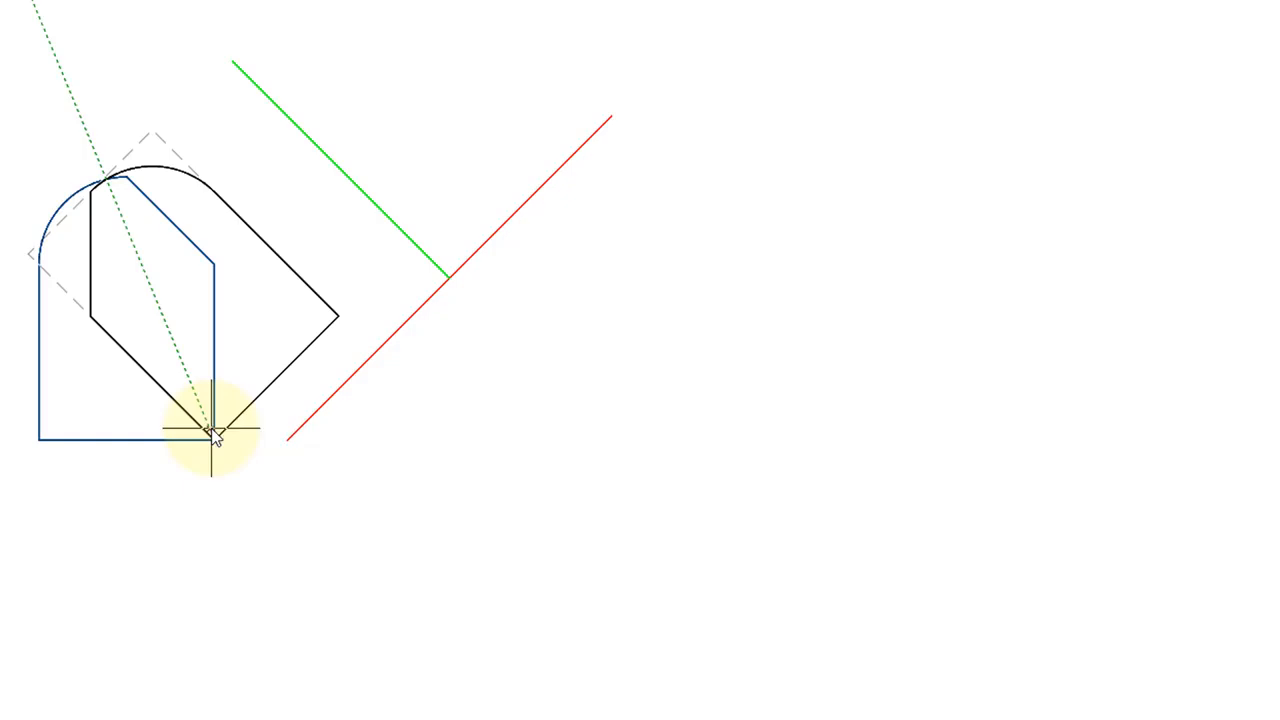
key("Escape")
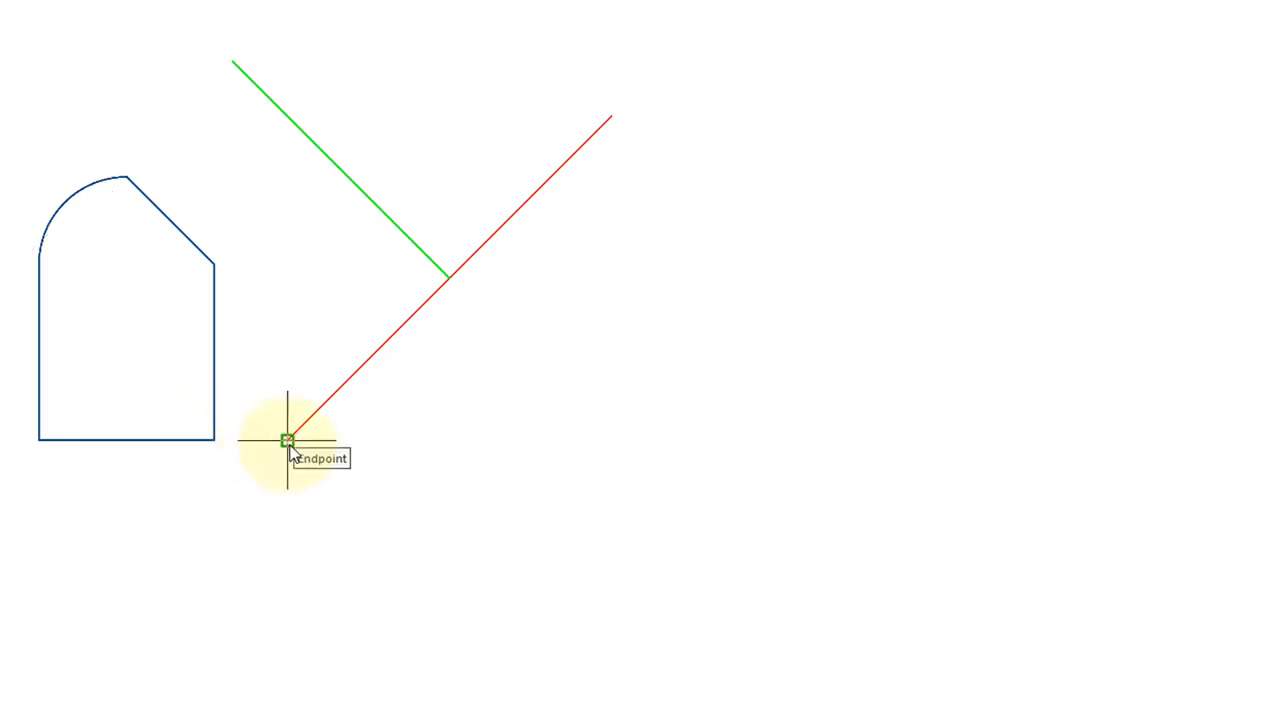
left_click(287, 441)
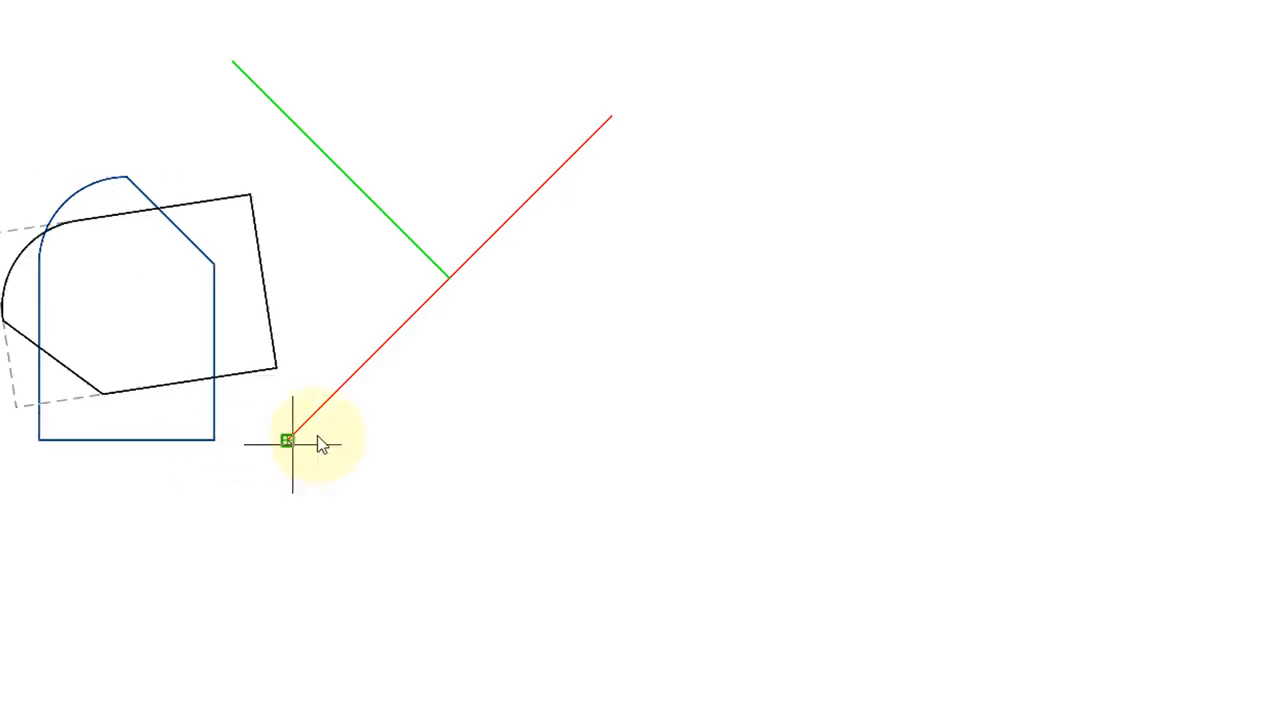
left_click(611, 117)
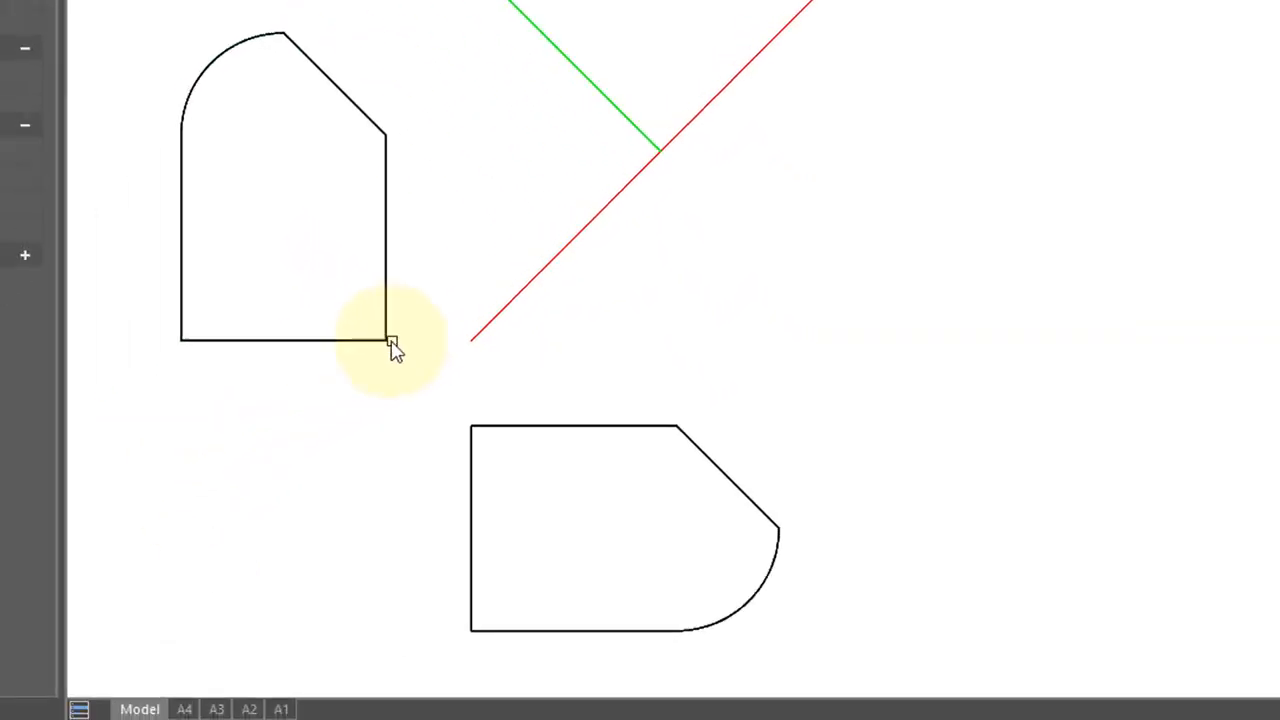
Mirror the upright profile with the Perpendicular option, using the red line's two endpoints, and keep the source object.
left_click(388, 341)
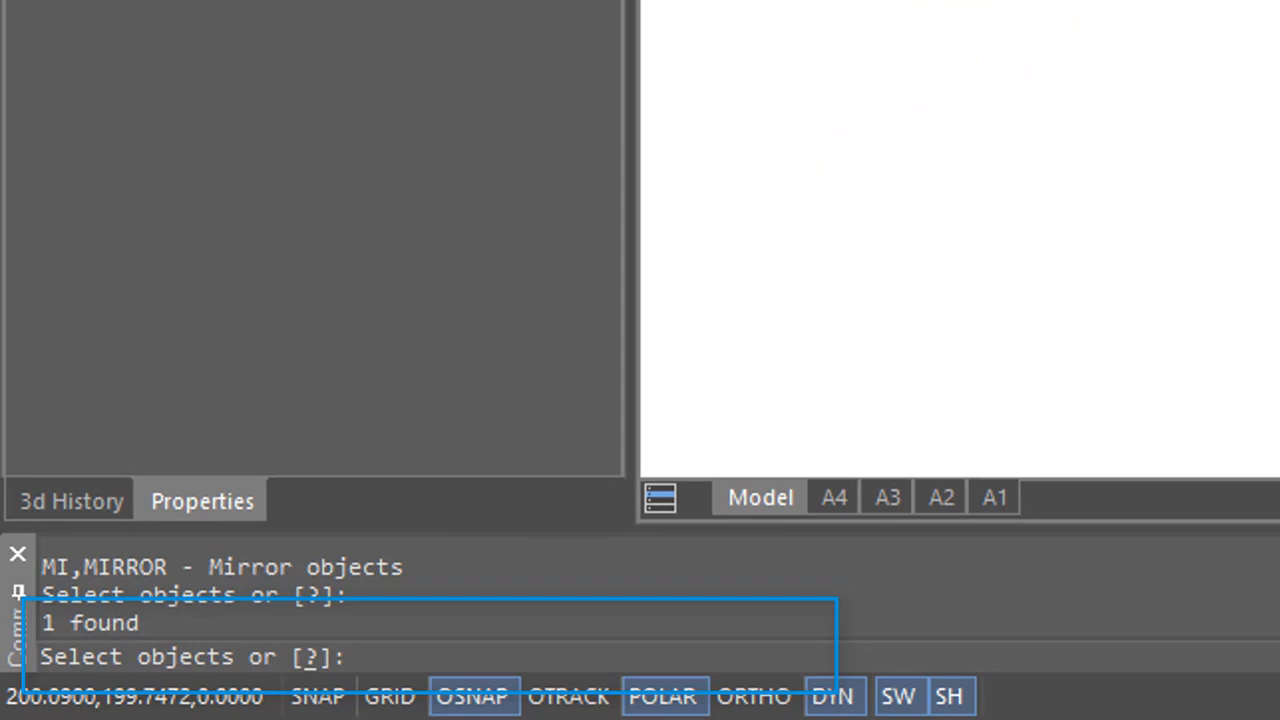
key("Return")
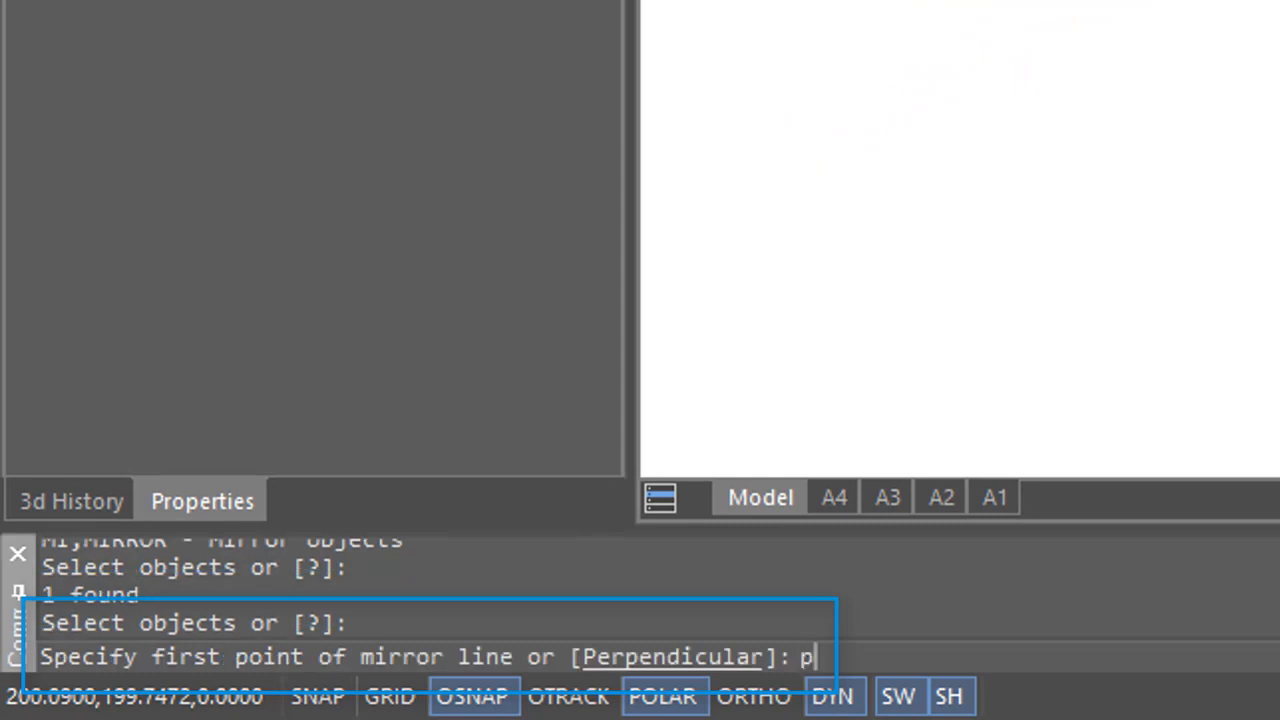
type("p")
key("Return")
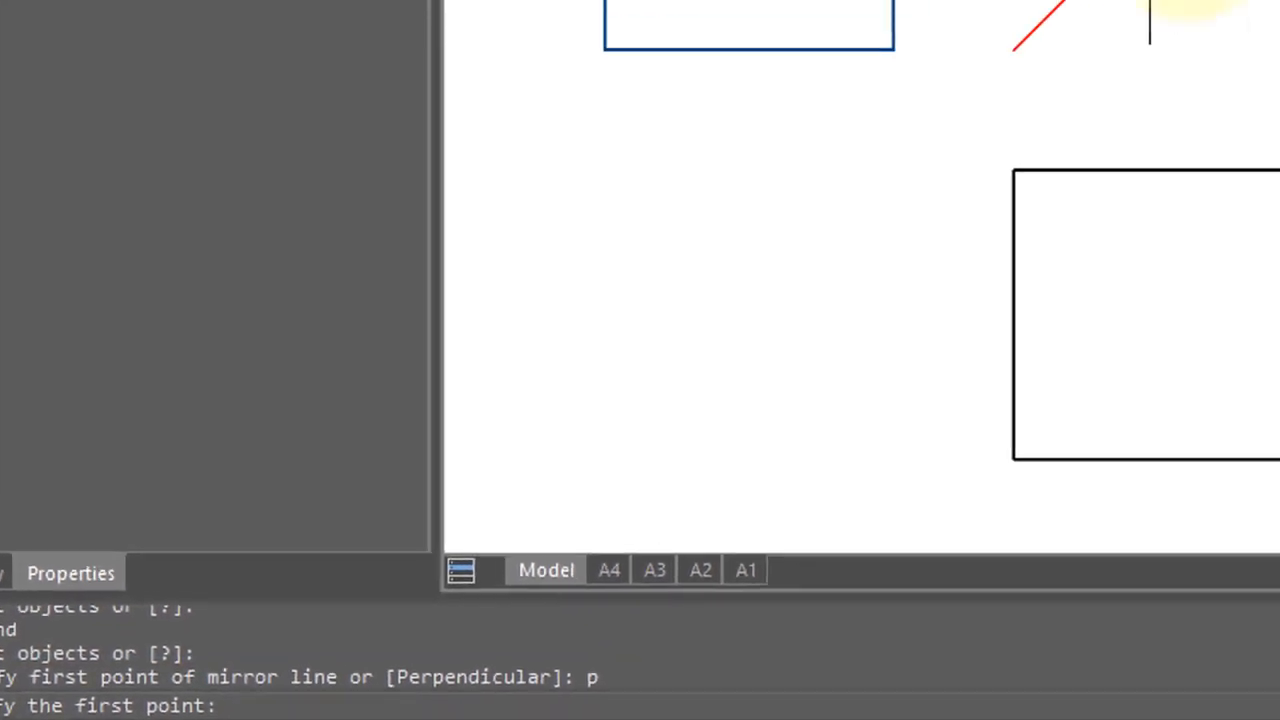
left_click(304, 440)
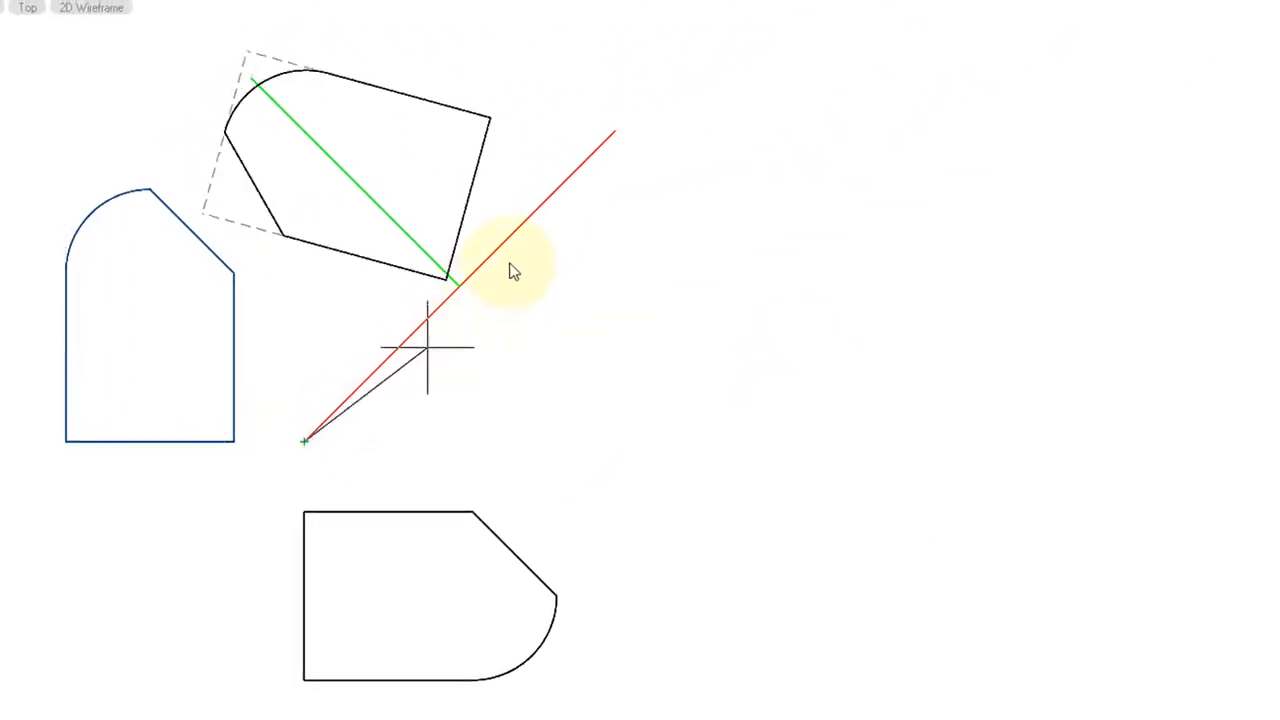
left_click(615, 132)
key("Return")
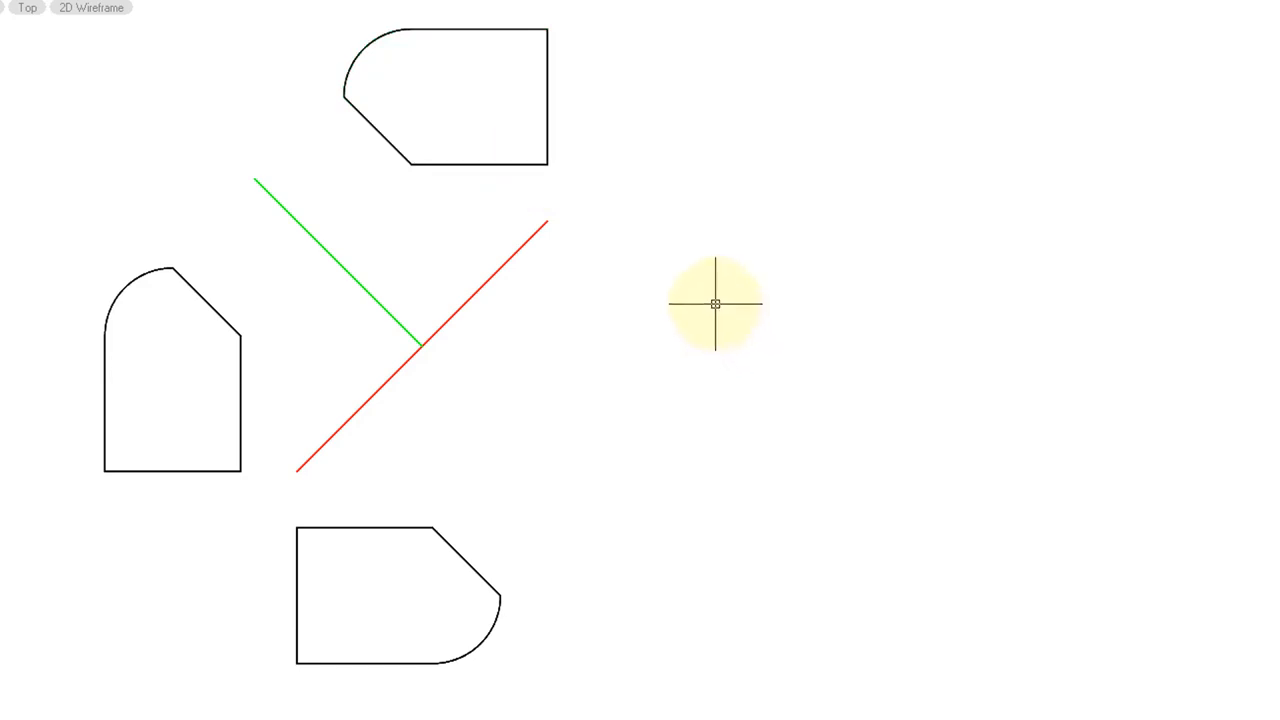
Mirror the upright profile about the green line, from its junction with the red line to its free end.
key("Return")
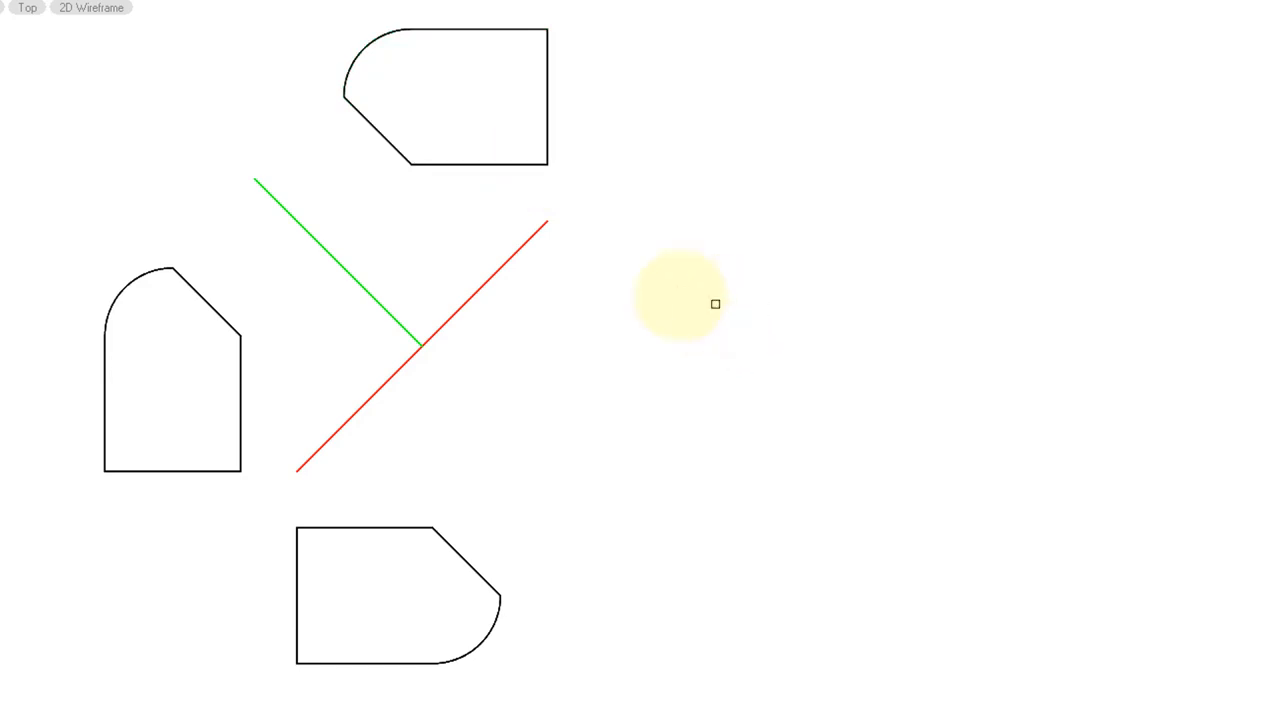
left_click(238, 465)
left_click(421, 346)
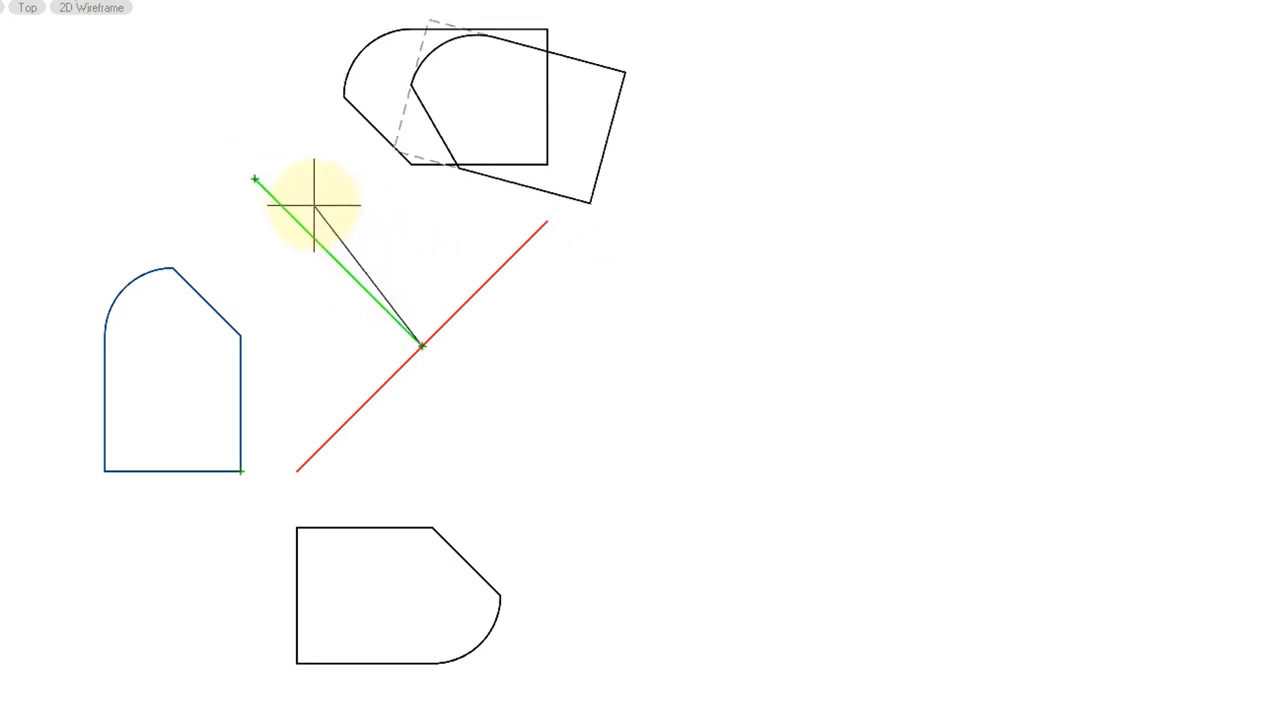
left_click(255, 179)
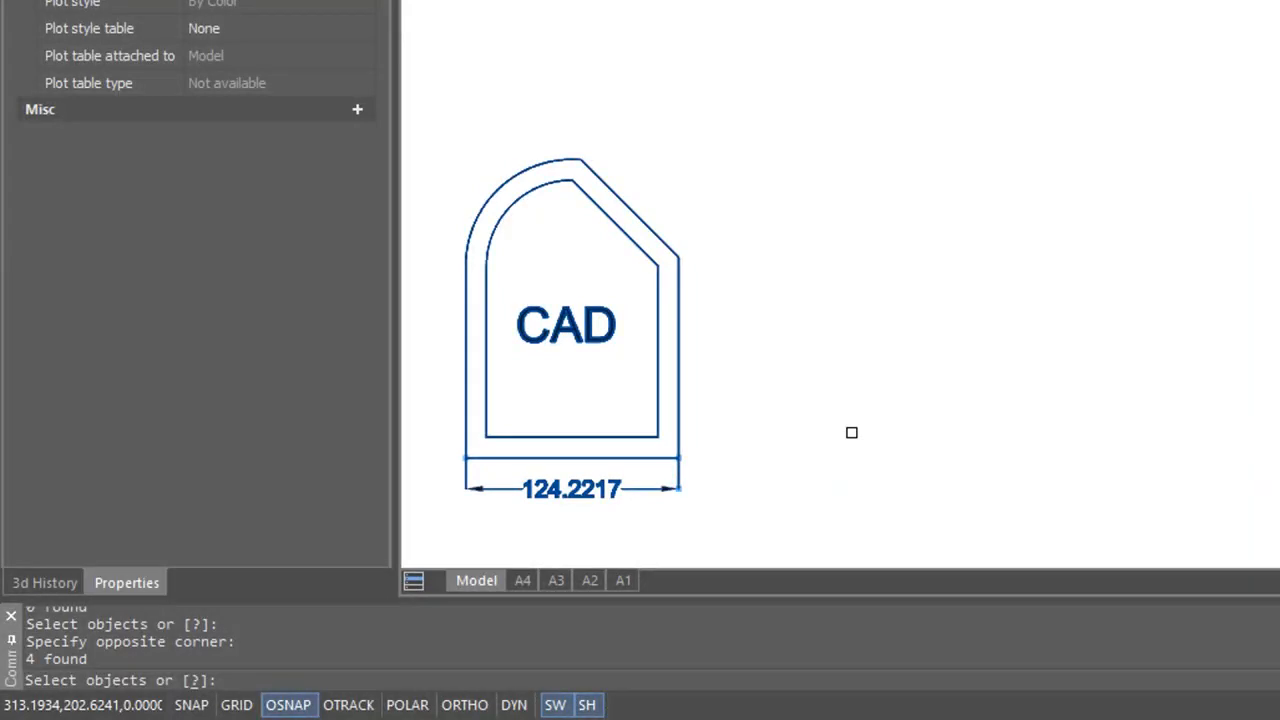
Mirror the outlined profile with its CAD text and dimension about a vertical line beside it, keeping the originals, and undo the mirror.
key("Return")
left_click(727, 516)
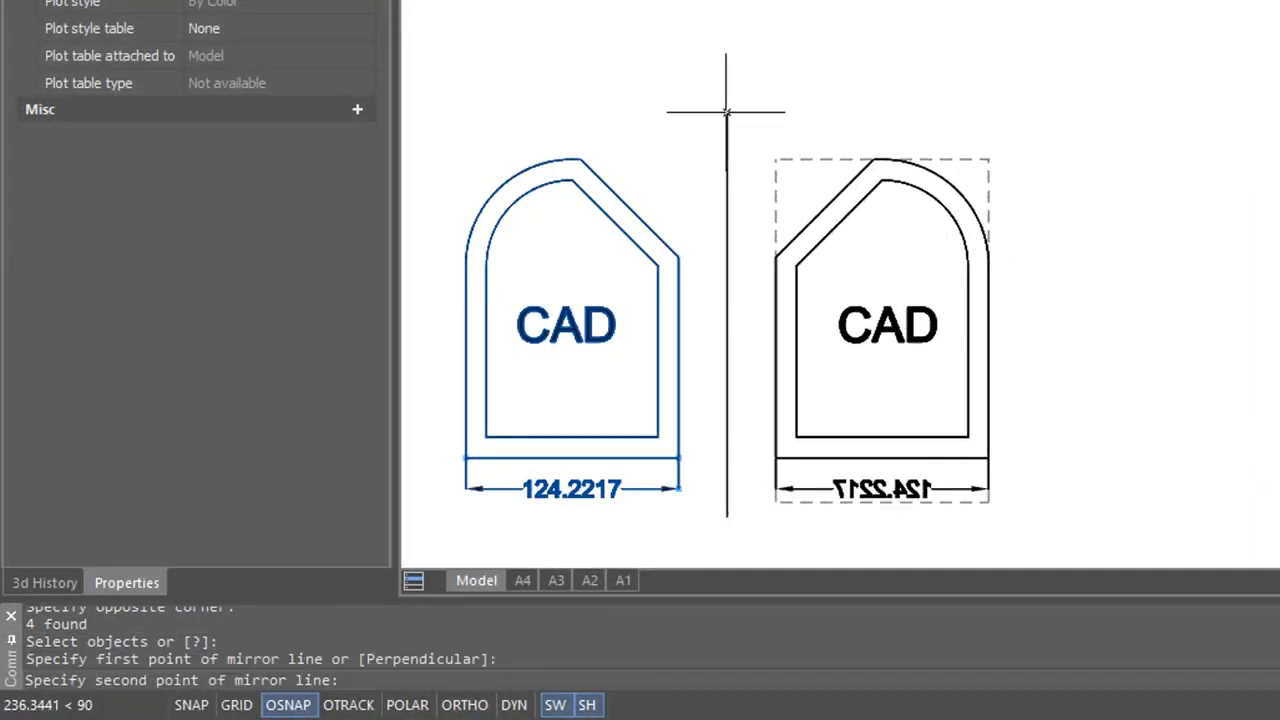
left_click(727, 112)
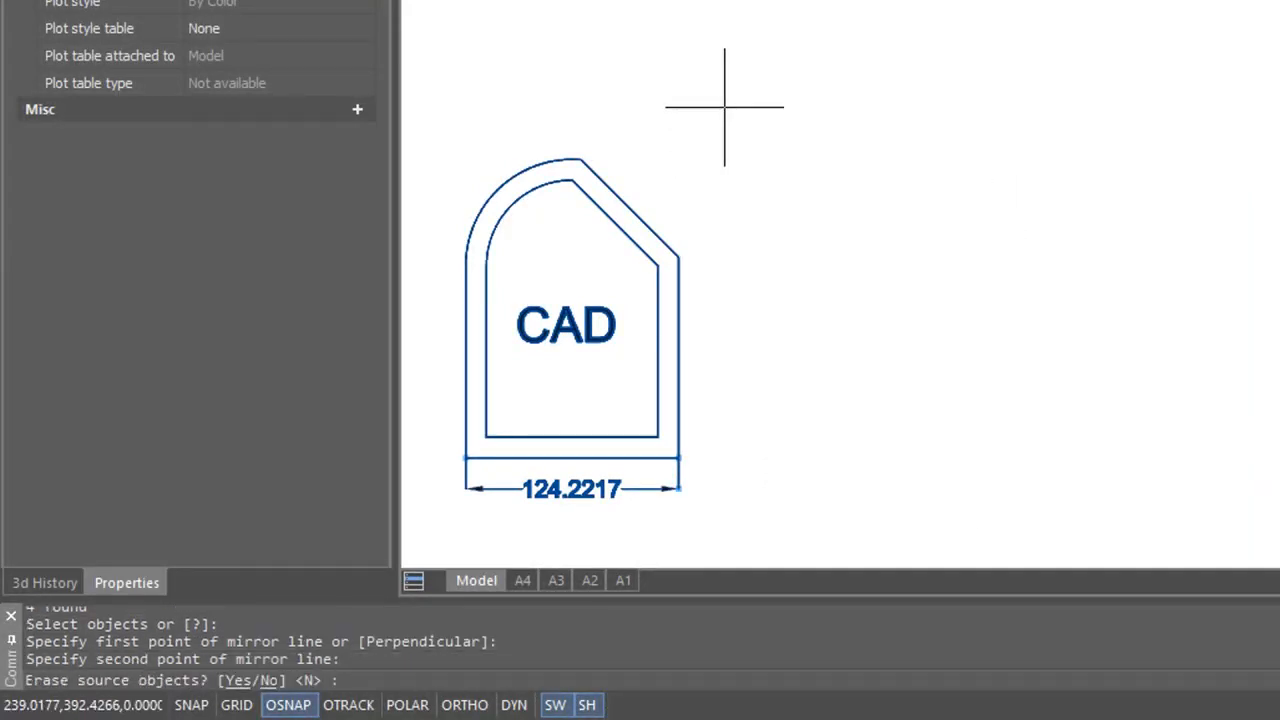
key("Return")
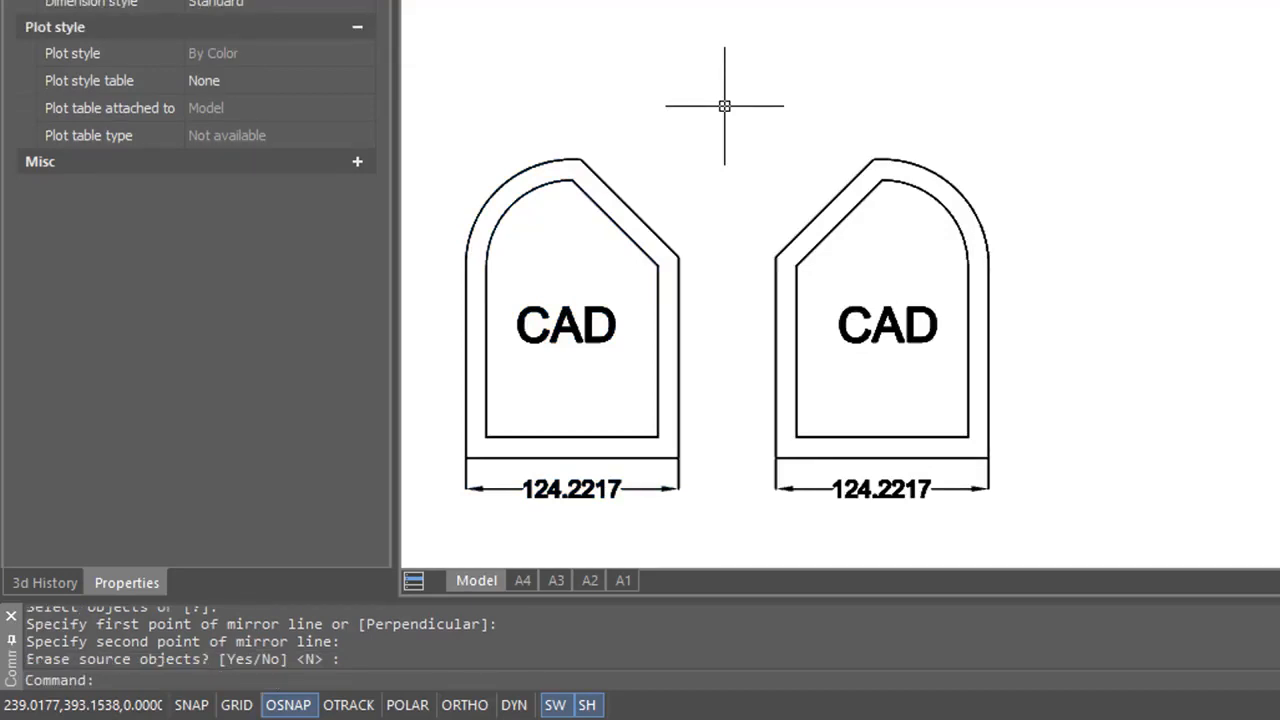
type("u")
key("Return")
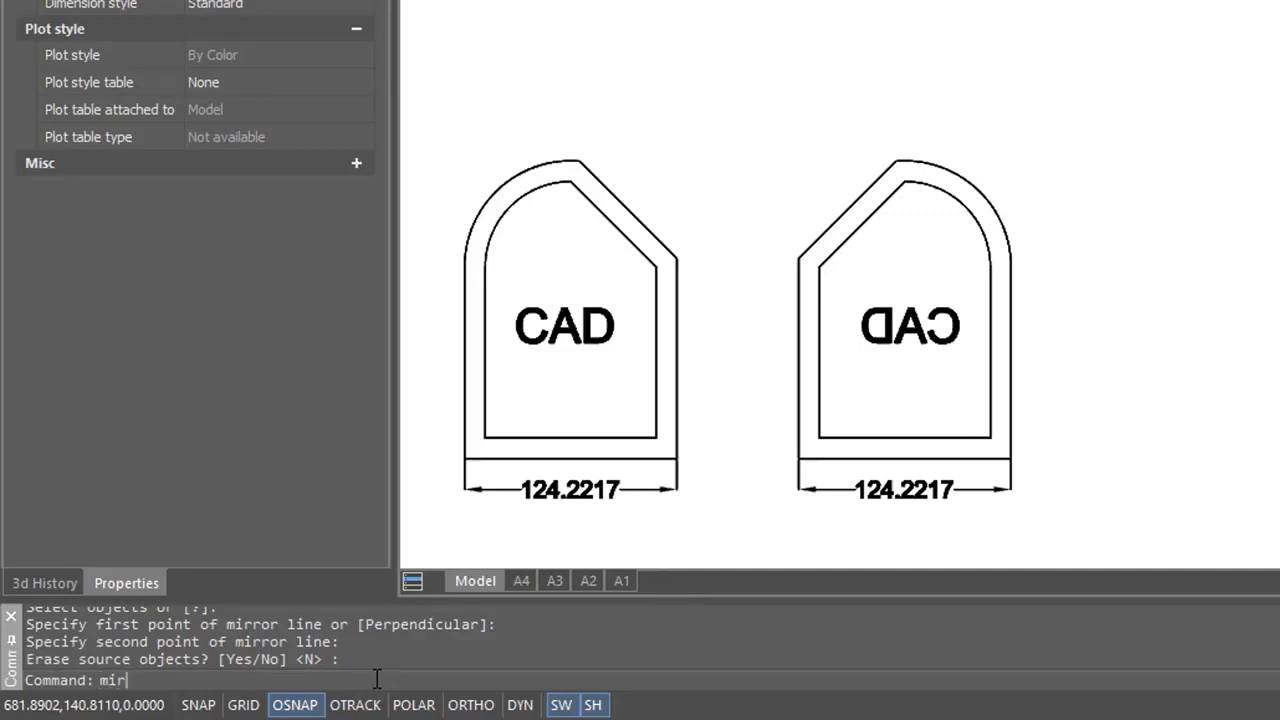
Set the MIRRTEXT system variable to 0.
type("ext")
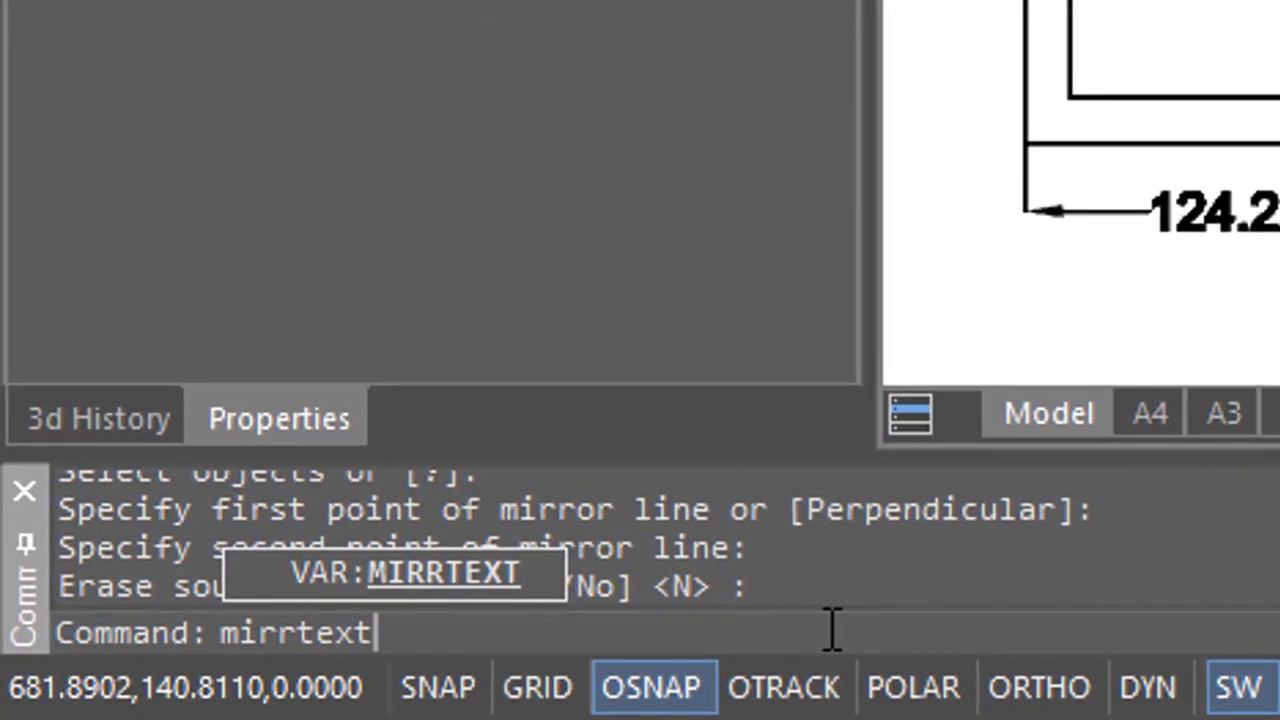
key("Return")
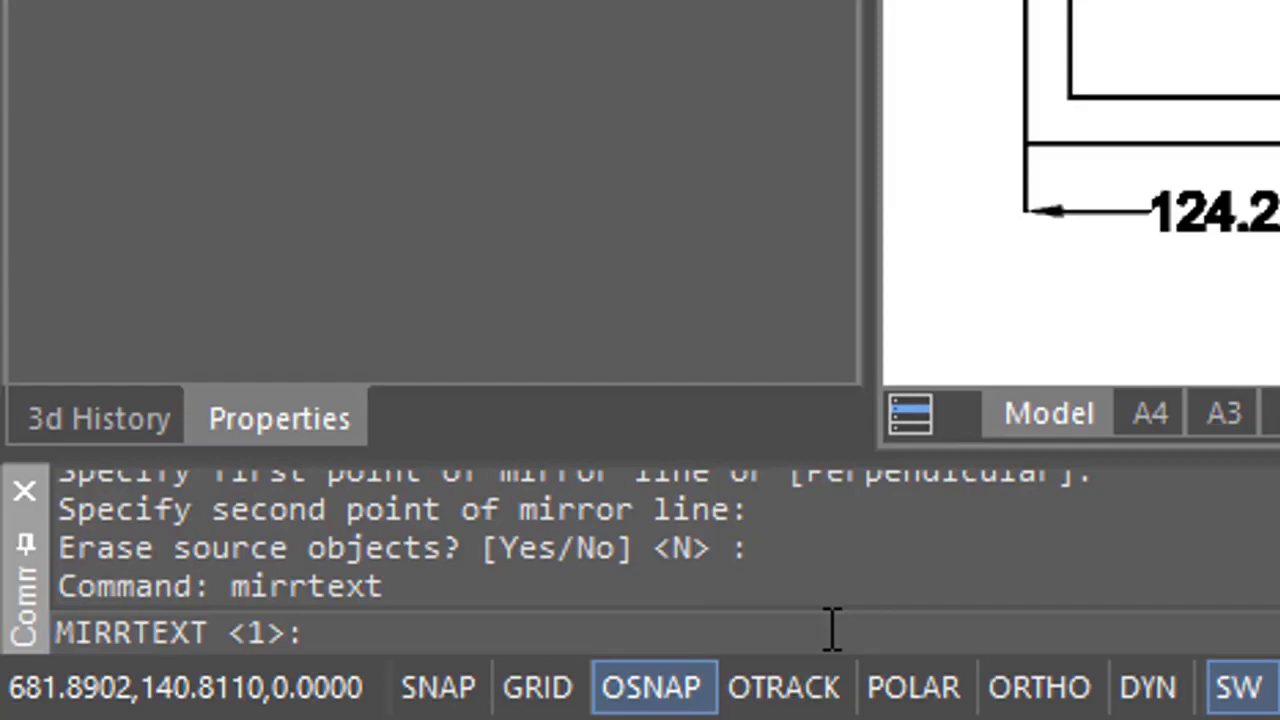
type("0")
key("Return")
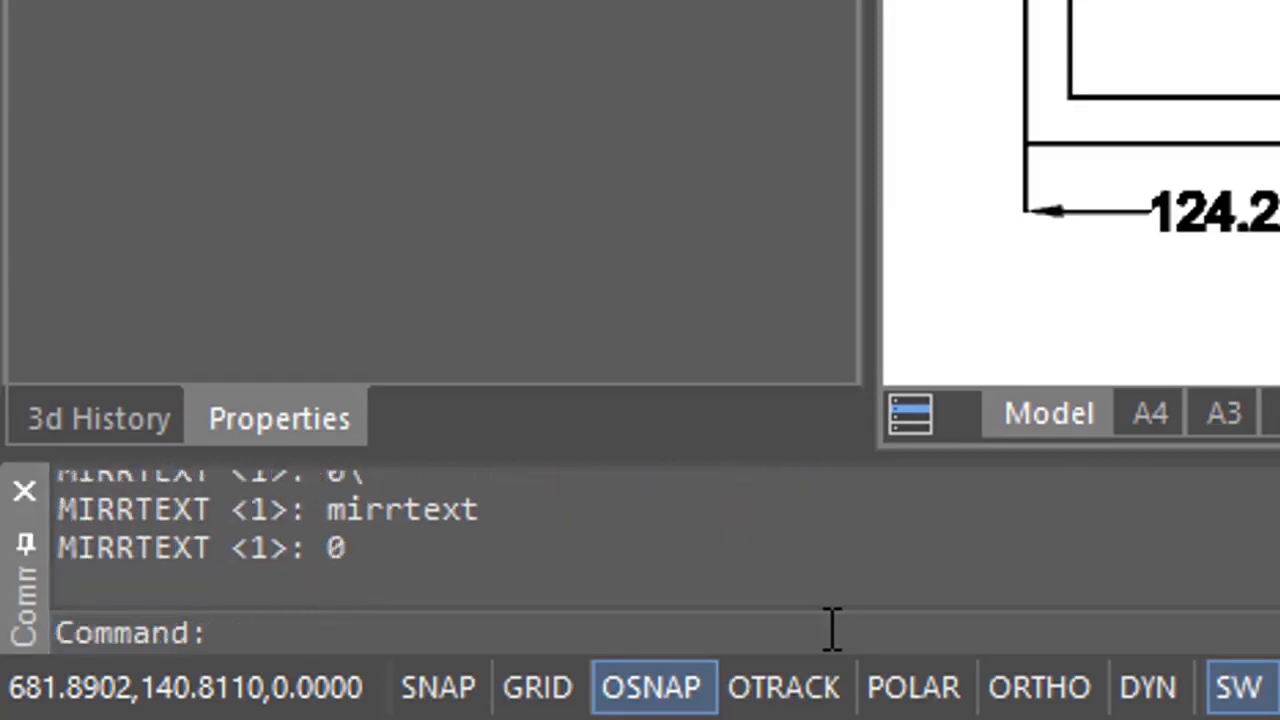